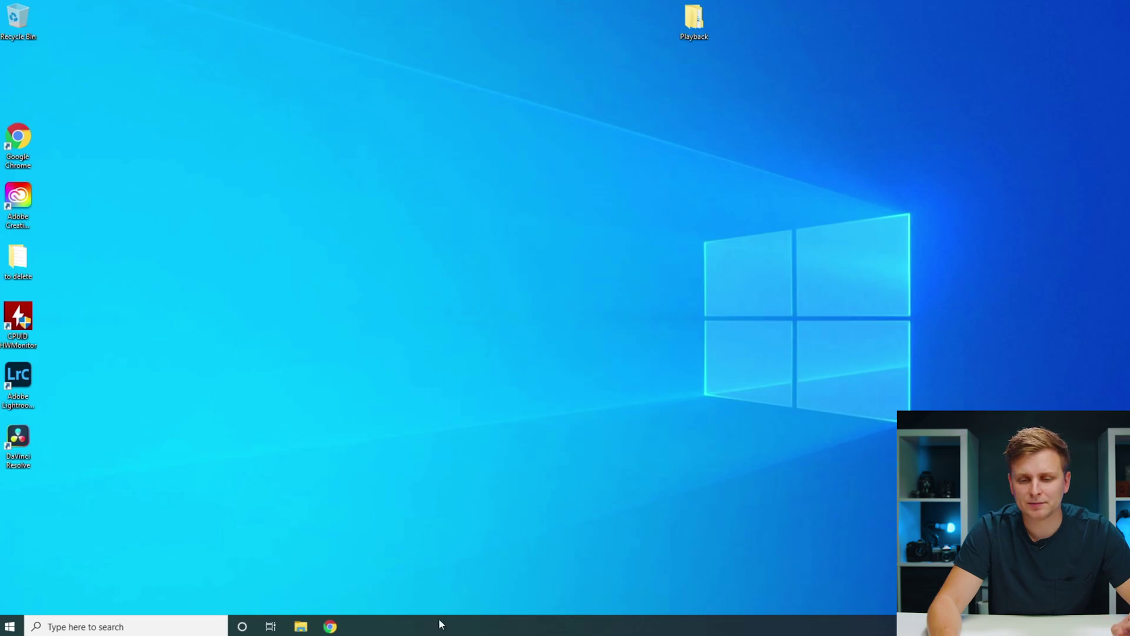
- Launch Task Manager from the taskbar and view the GPU 0 (Intel UHD Graphics 750) performance page
{"action": "right_click", "coordinate": [439, 623]}
{"action": "left_click", "coordinate": [493, 562]}
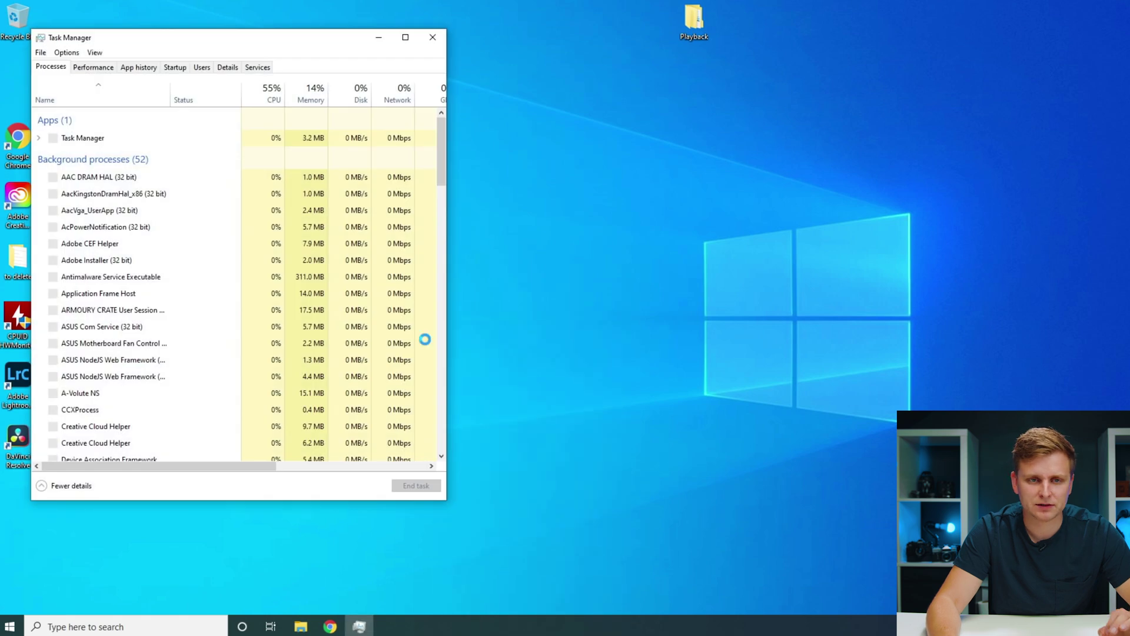
{"action": "left_click", "coordinate": [88, 69]}
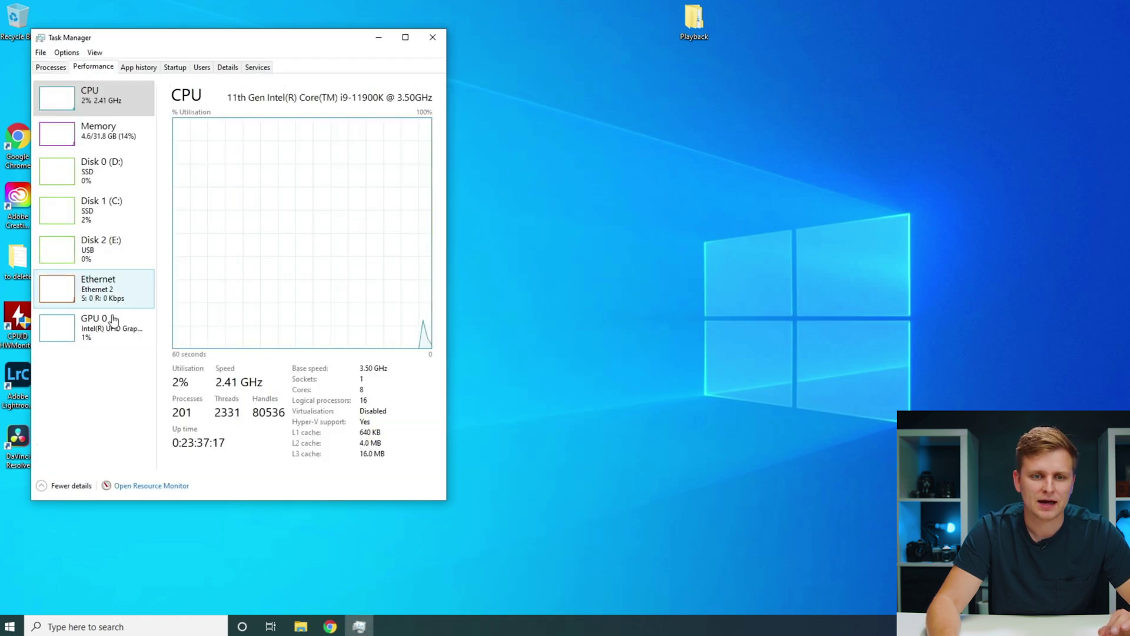
{"action": "left_click", "coordinate": [70, 325]}
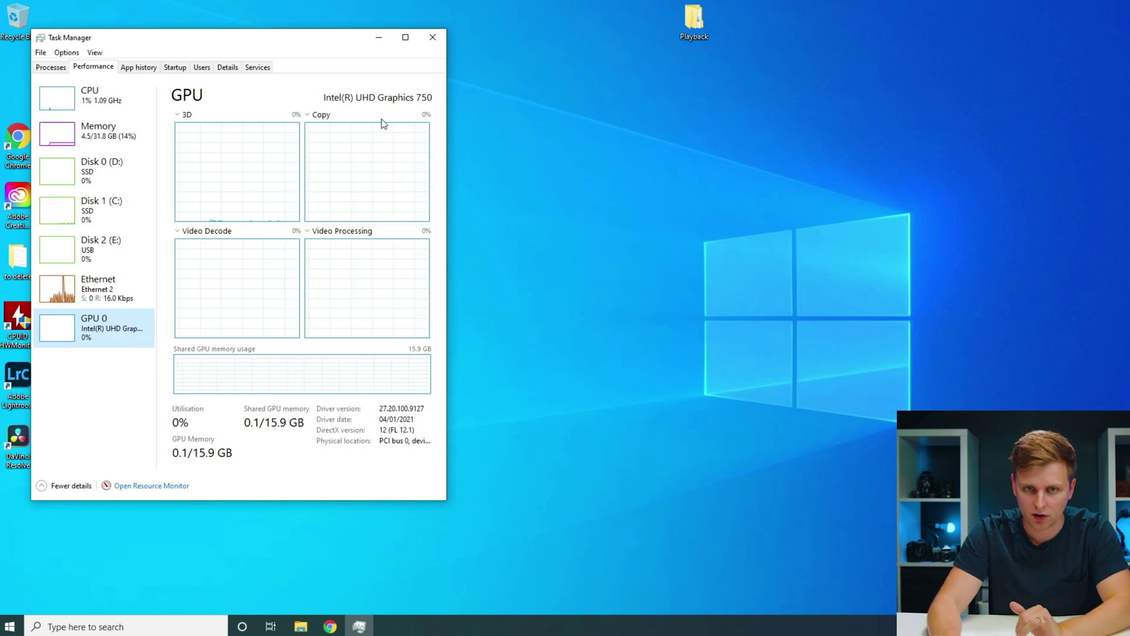
- Close Task Manager and restart Windows from the Start menu's Power options
{"action": "left_click", "coordinate": [432, 37]}
{"action": "left_click", "coordinate": [18, 629]}
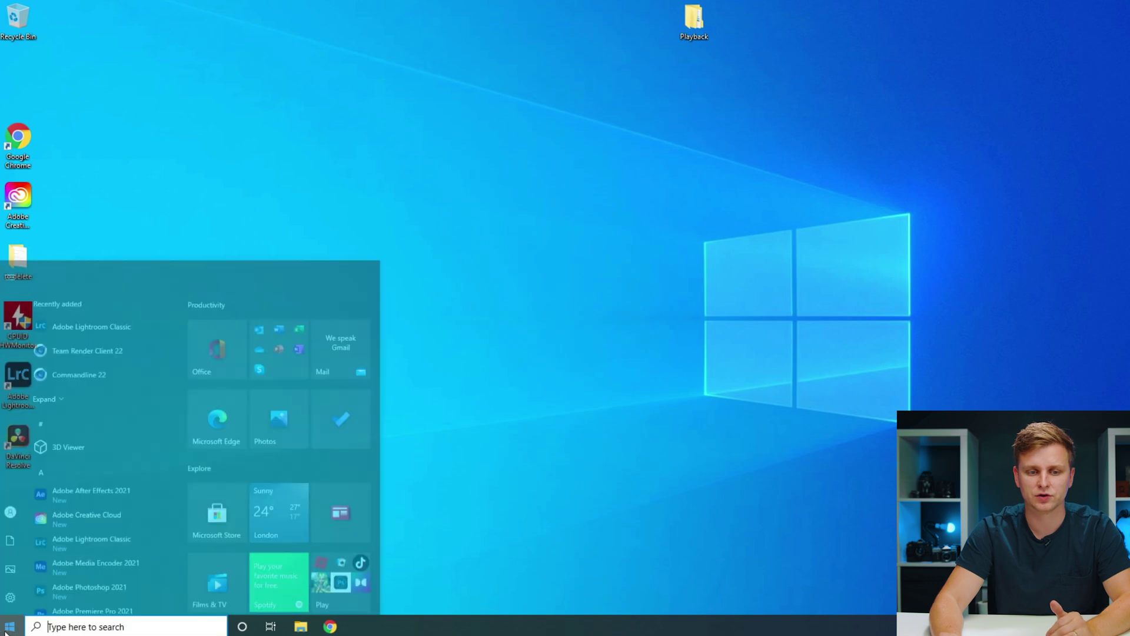
{"action": "left_click", "coordinate": [12, 600]}
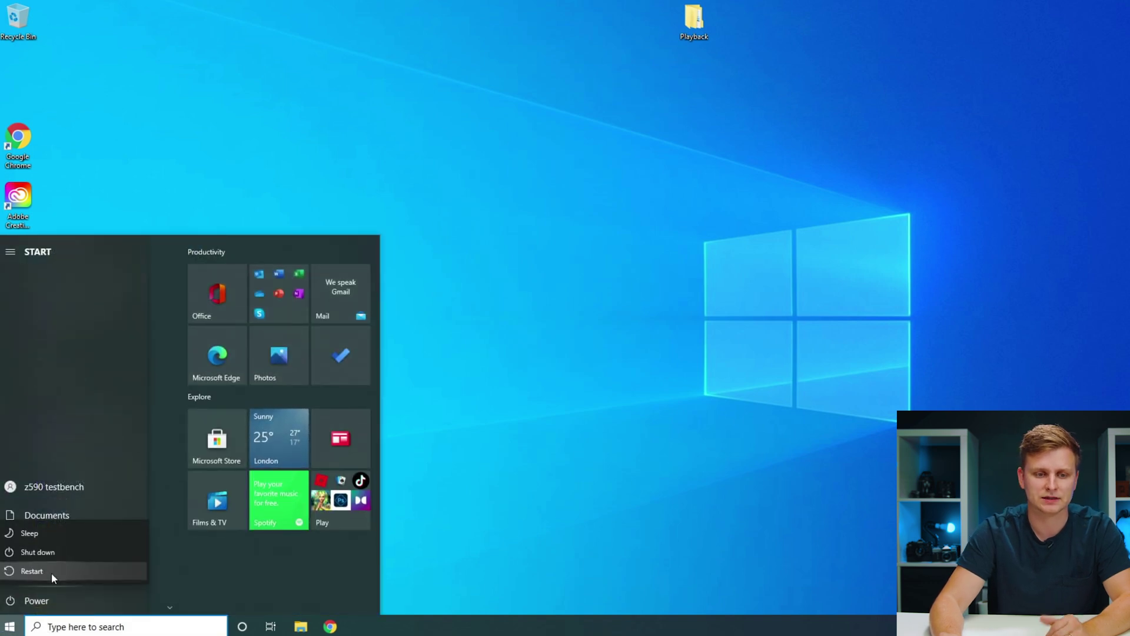
{"action": "left_click", "coordinate": [51, 572]}
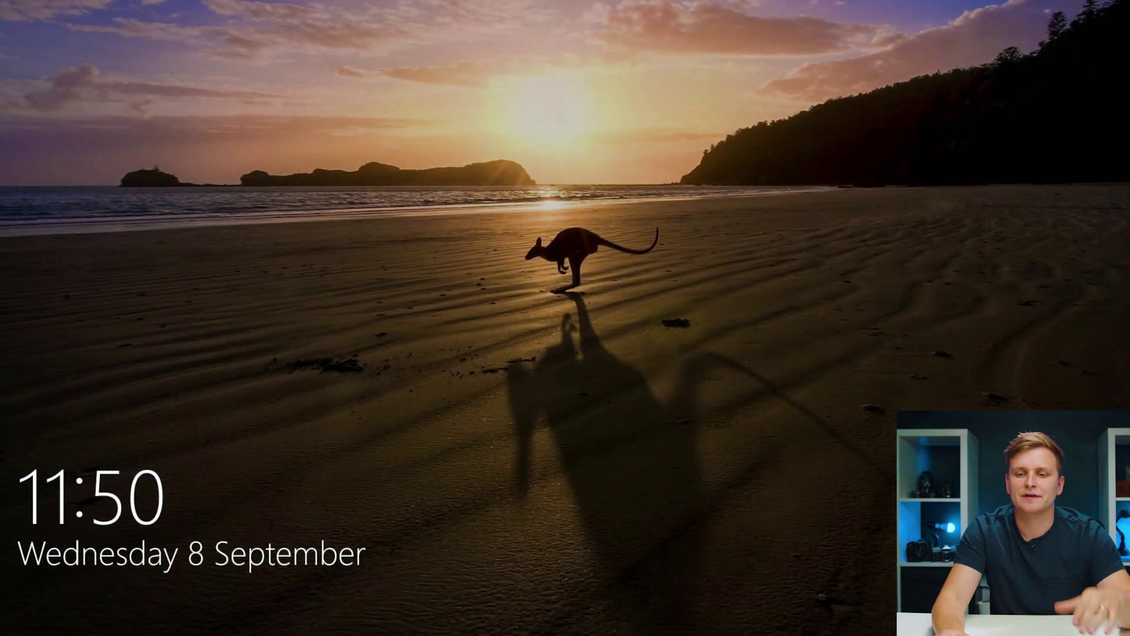
{"action": "left_click_drag", "start_coordinate": [722, 436], "coordinate": [714, 187]}
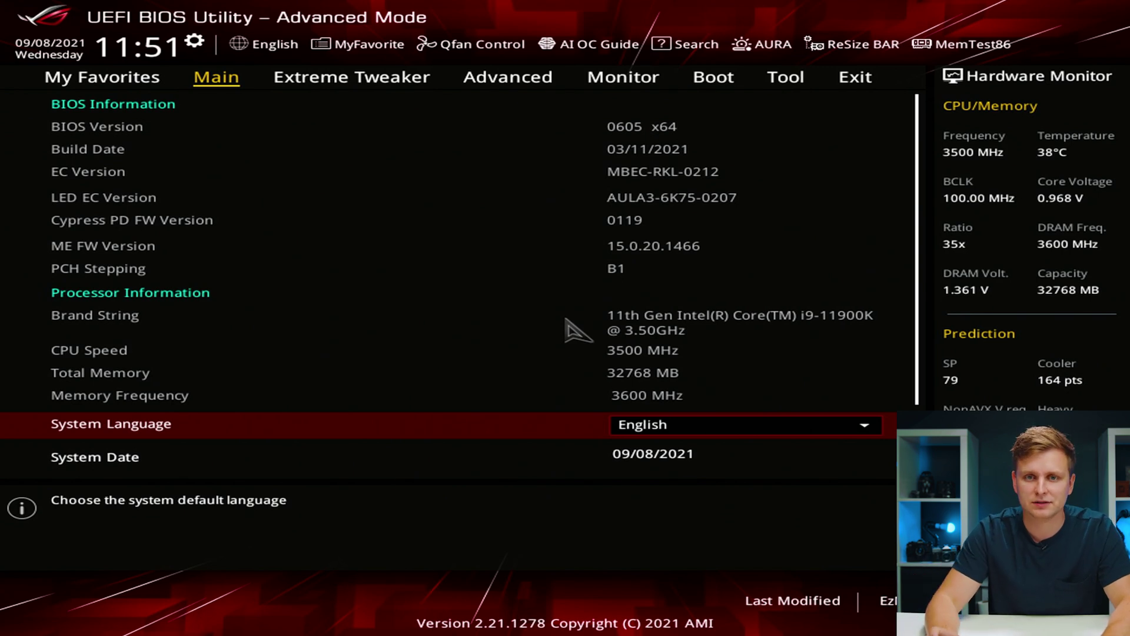
- Navigate to Advanced > System Agent (SA) Configuration > Graphics Configuration
{"action": "key", "text": "Right"}
{"action": "key", "text": "Right"}
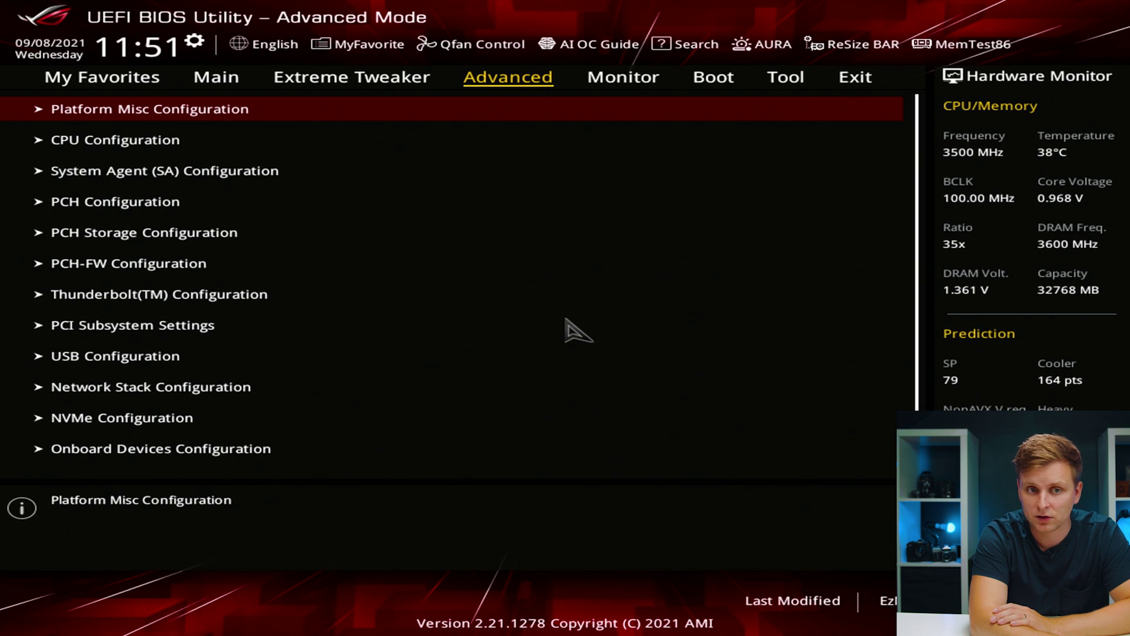
{"action": "key", "text": "Down"}
{"action": "key", "text": "Down"}
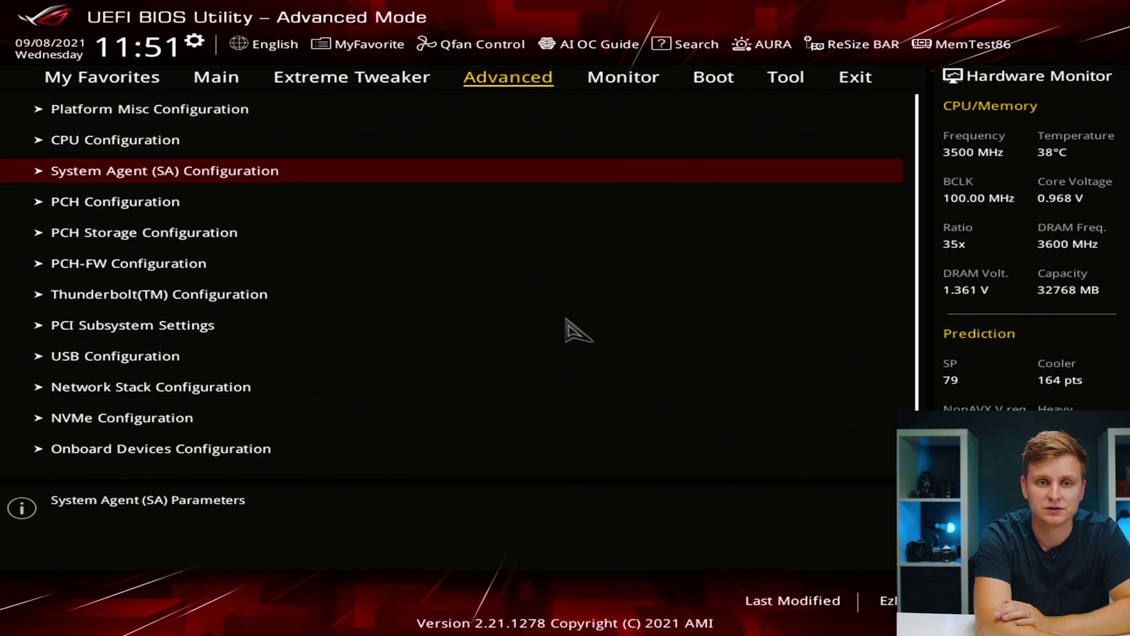
{"action": "key", "text": "Return"}
{"action": "key", "text": "Down"}
{"action": "key", "text": "Down"}
{"action": "key", "text": "Down"}
{"action": "key", "text": "Down"}
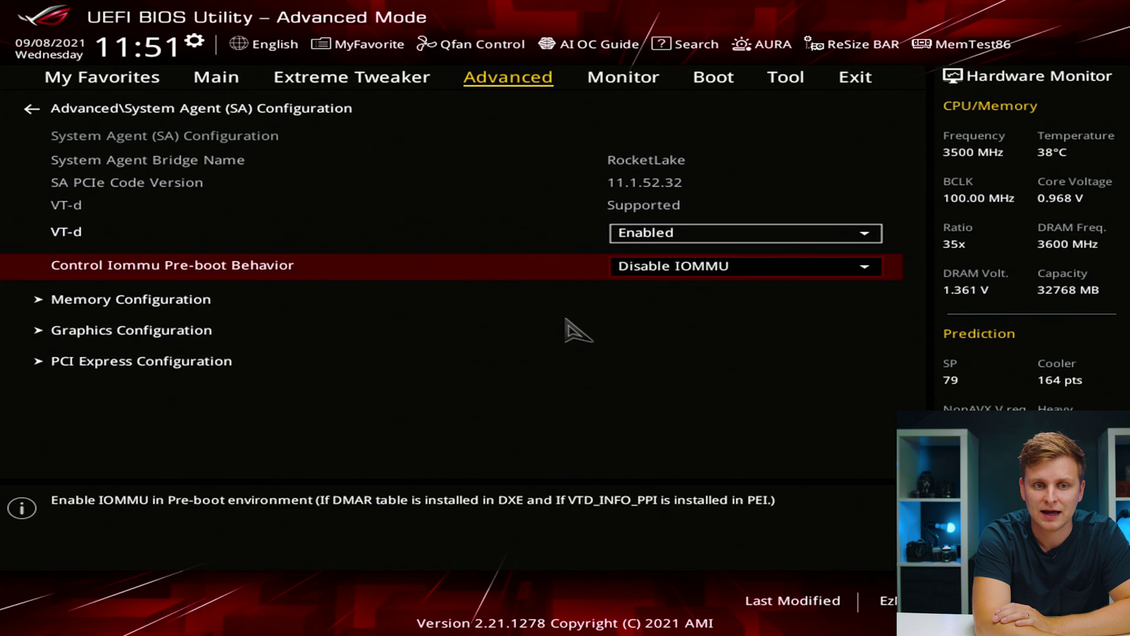
{"action": "key", "text": "Return"}
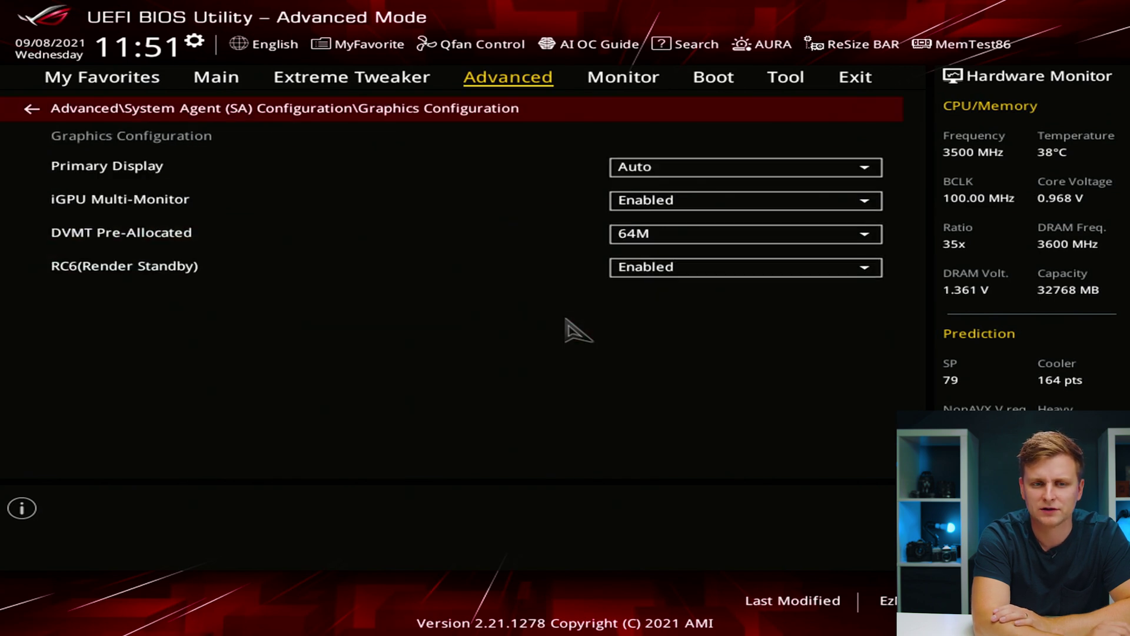
- Set iGPU Multi-Monitor to Enabled, after briefly switching it to Disabled
{"action": "key", "text": "Down"}
{"action": "key", "text": "Down"}
{"action": "key", "text": "Return"}
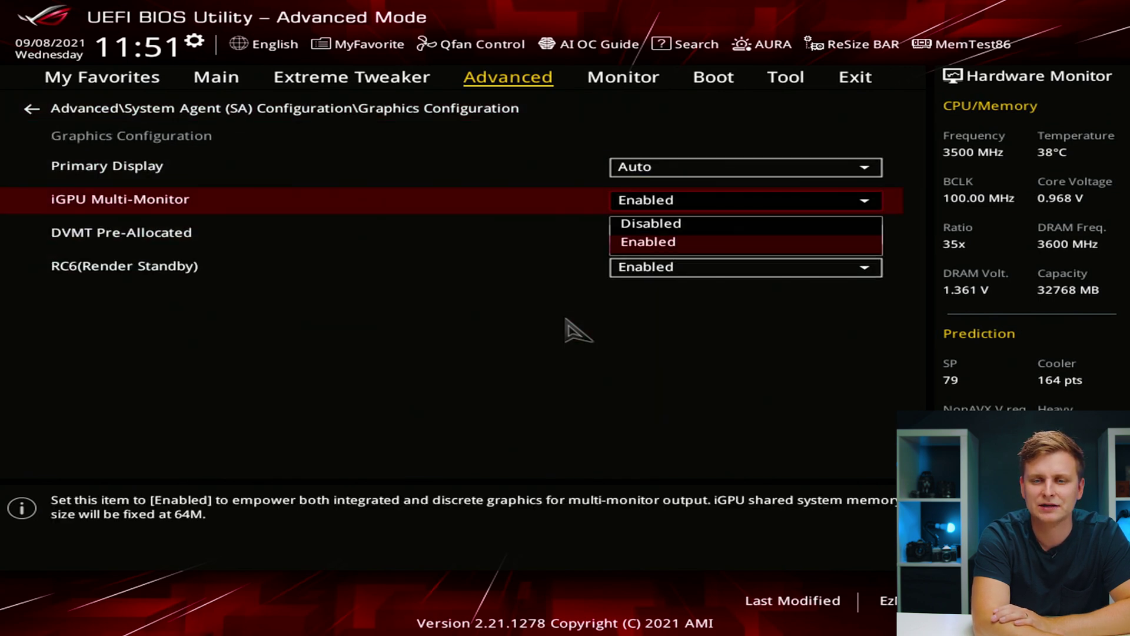
{"action": "key", "text": "Up"}
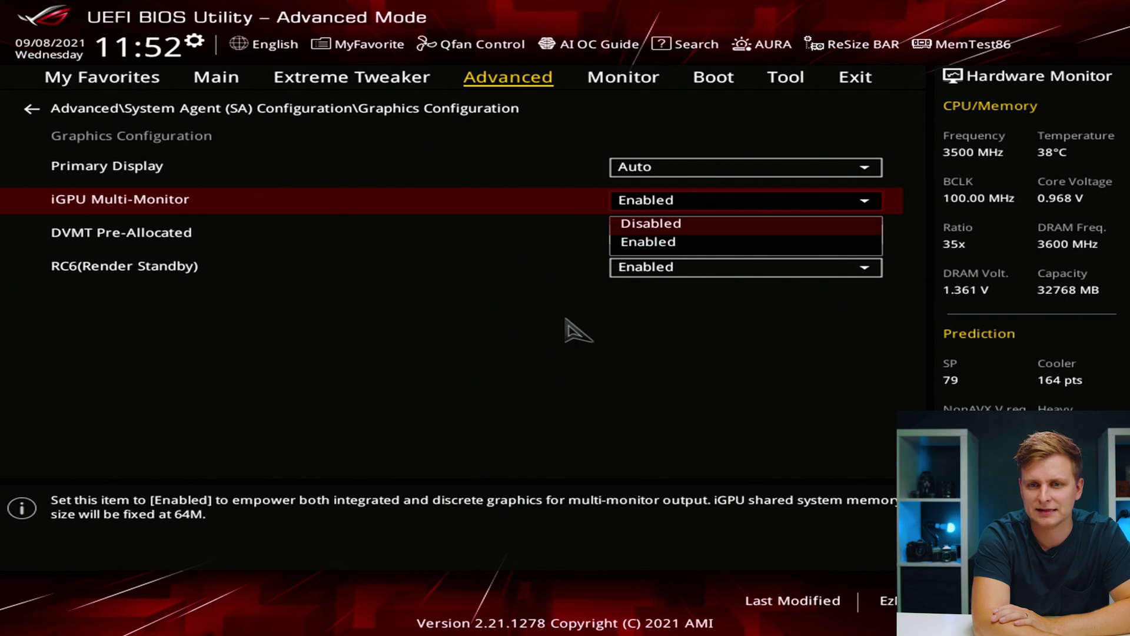
{"action": "key", "text": "Return"}
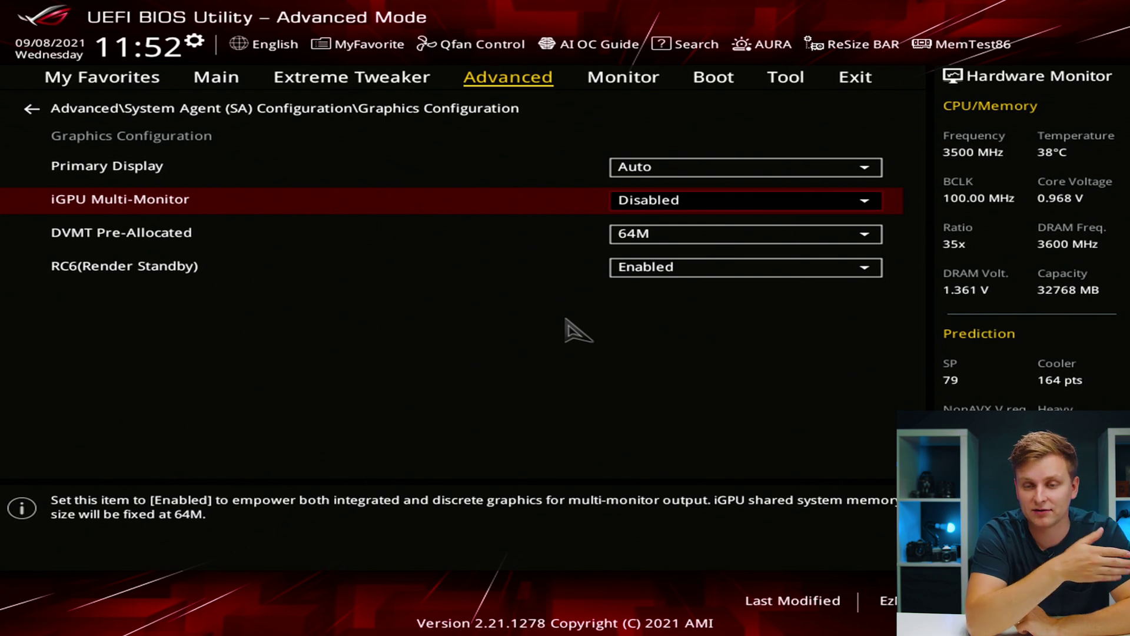
{"action": "key", "text": "Return"}
{"action": "key", "text": "Down"}
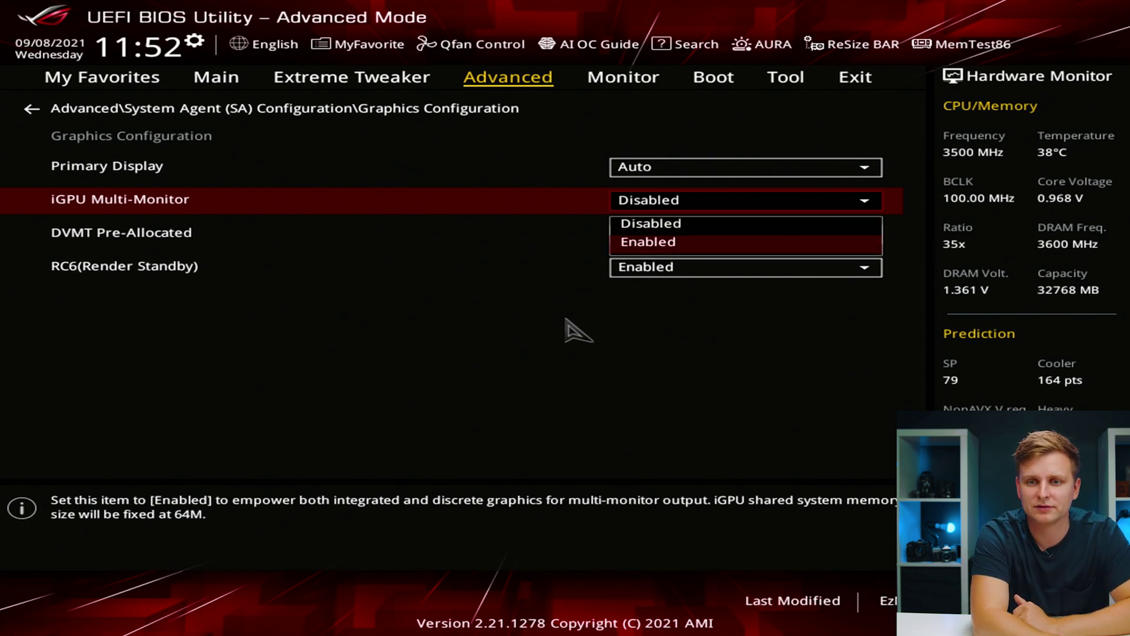
{"action": "key", "text": "Return"}
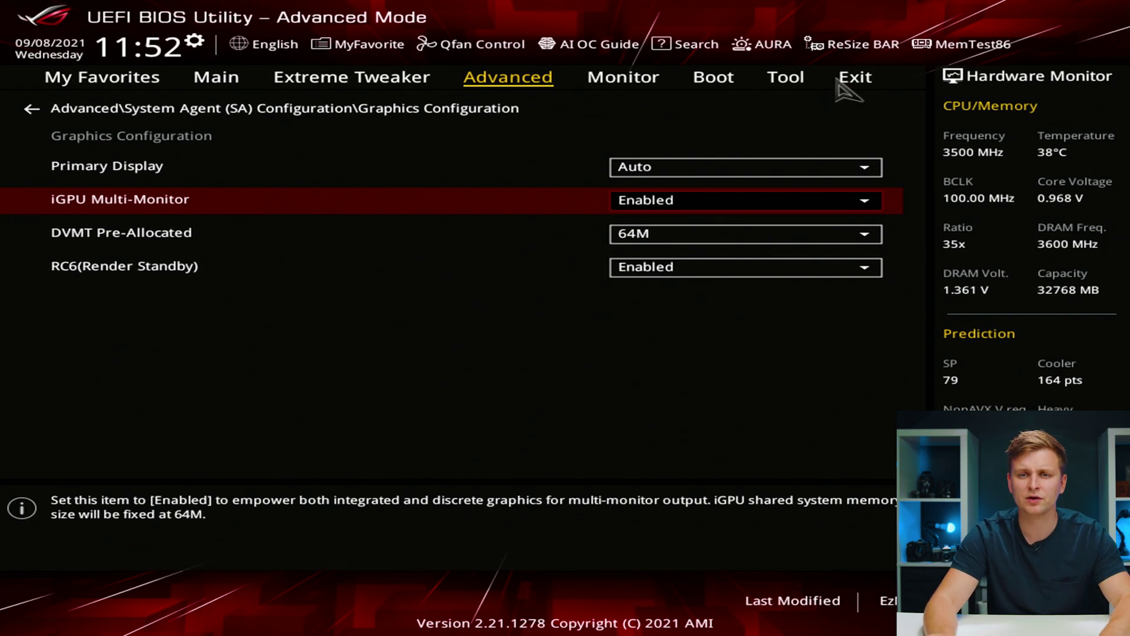
- On the Exit page, cancel Load Optimized Defaults and choose Save Changes & Reset
{"action": "key", "text": "Right"}
{"action": "key", "text": "Right"}
{"action": "key", "text": "Right"}
{"action": "key", "text": "Right"}
{"action": "key", "text": "Return"}
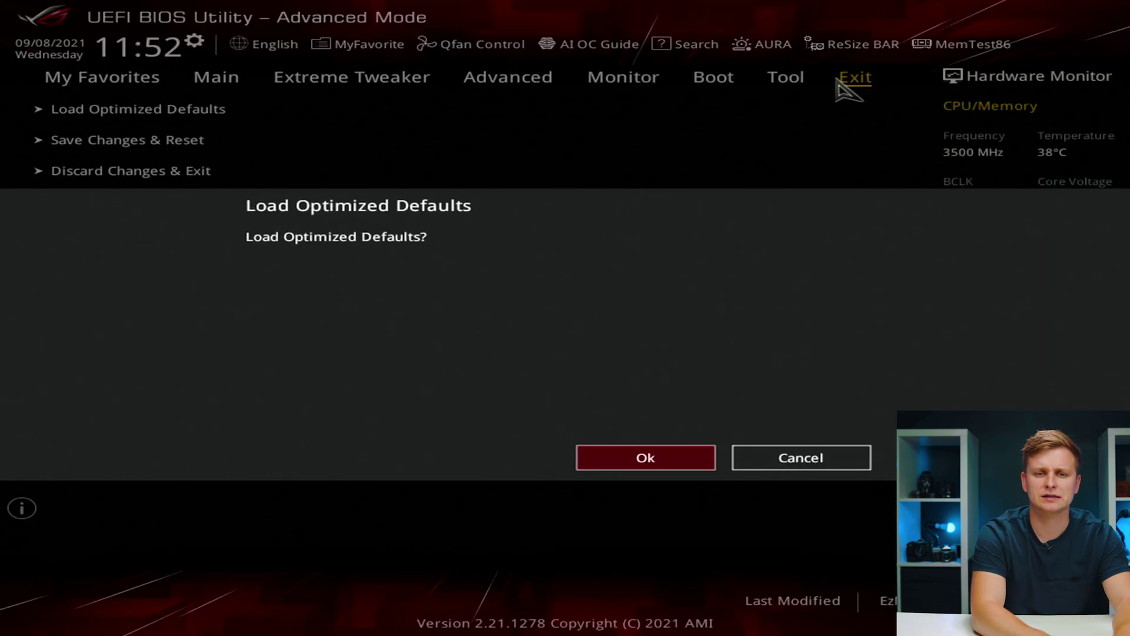
{"action": "key", "text": "Right"}
{"action": "key", "text": "Return"}
{"action": "key", "text": "Down"}
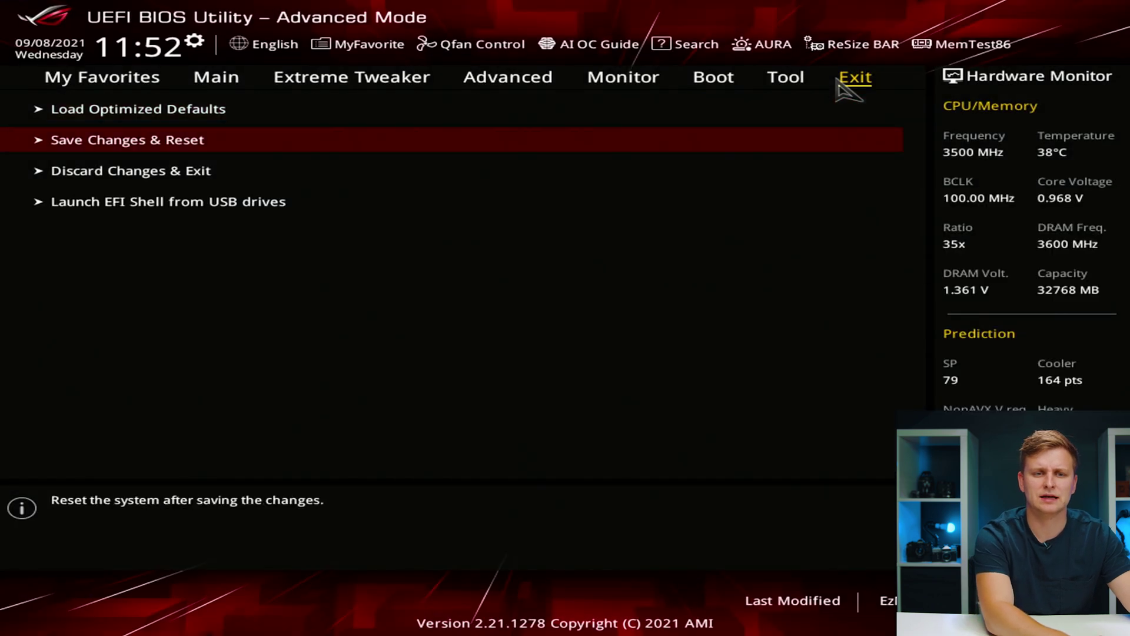
{"action": "key", "text": "Return"}
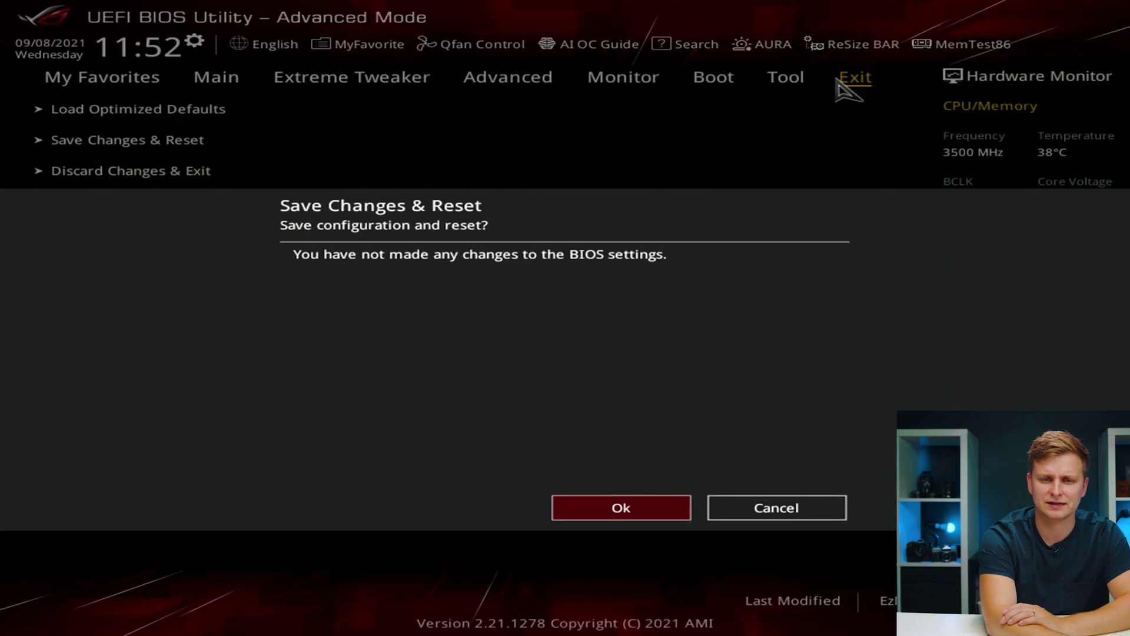